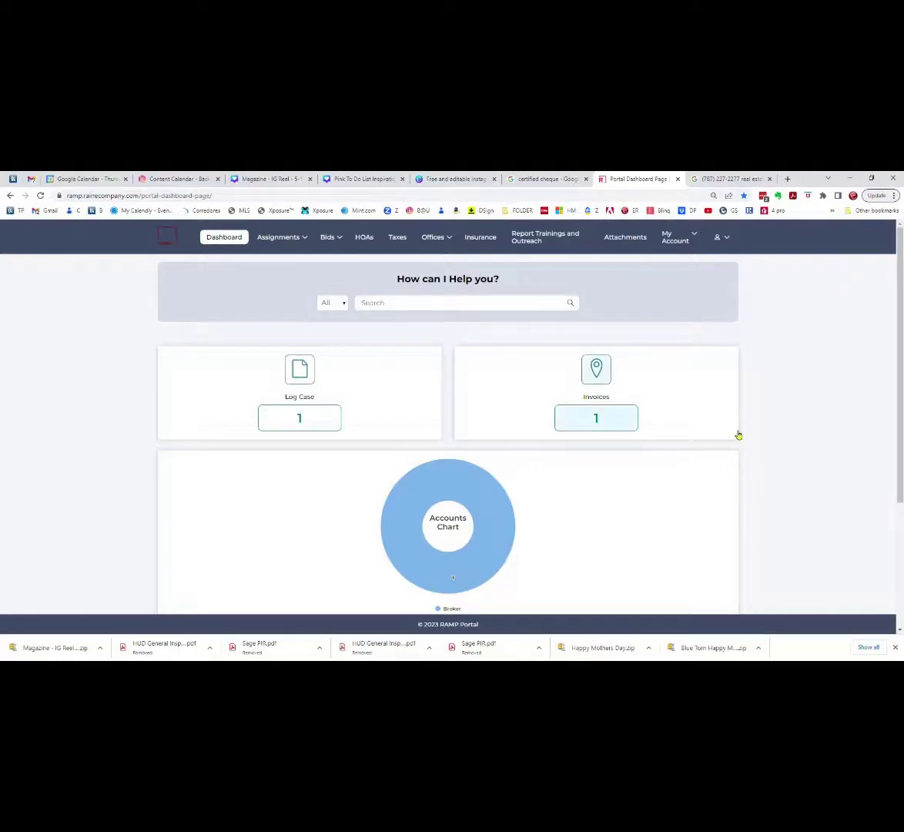
Open the Contract Mods list under Bids and begin a new contract mod record.
left_click(333, 240)
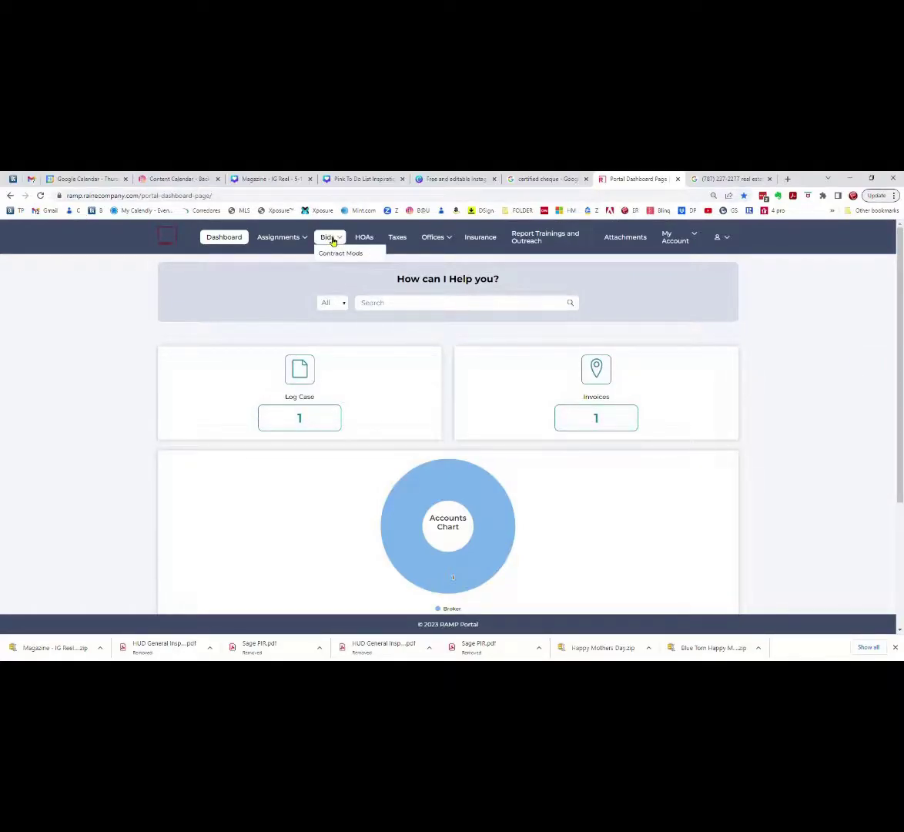
left_click(377, 254)
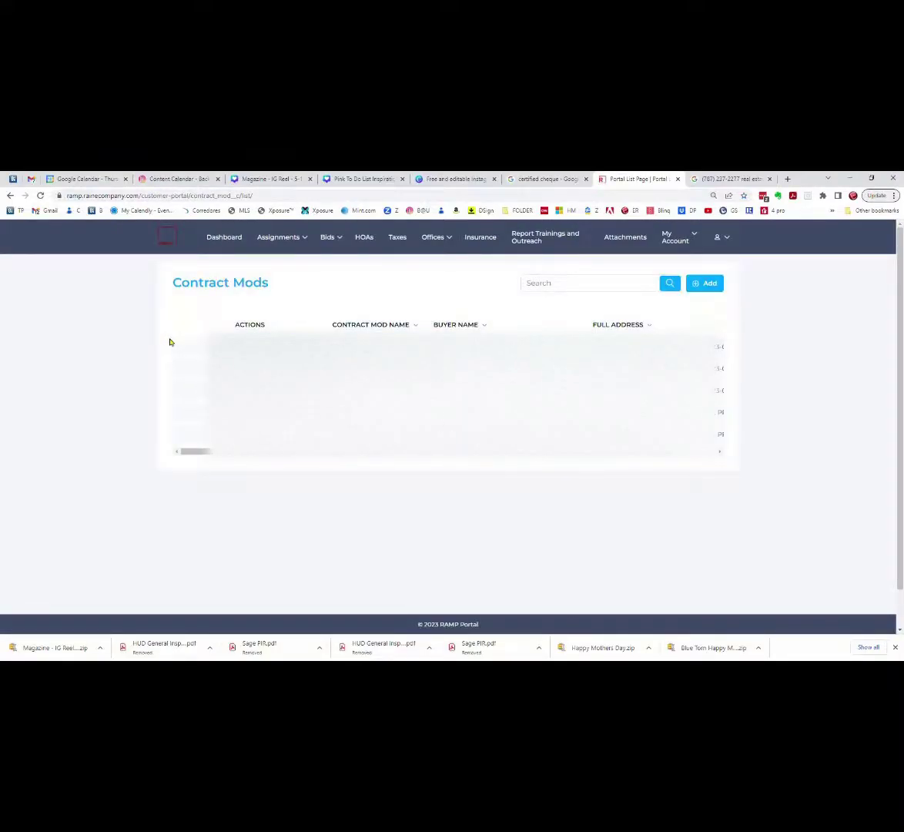
left_click_drag(170, 380, 722, 439)
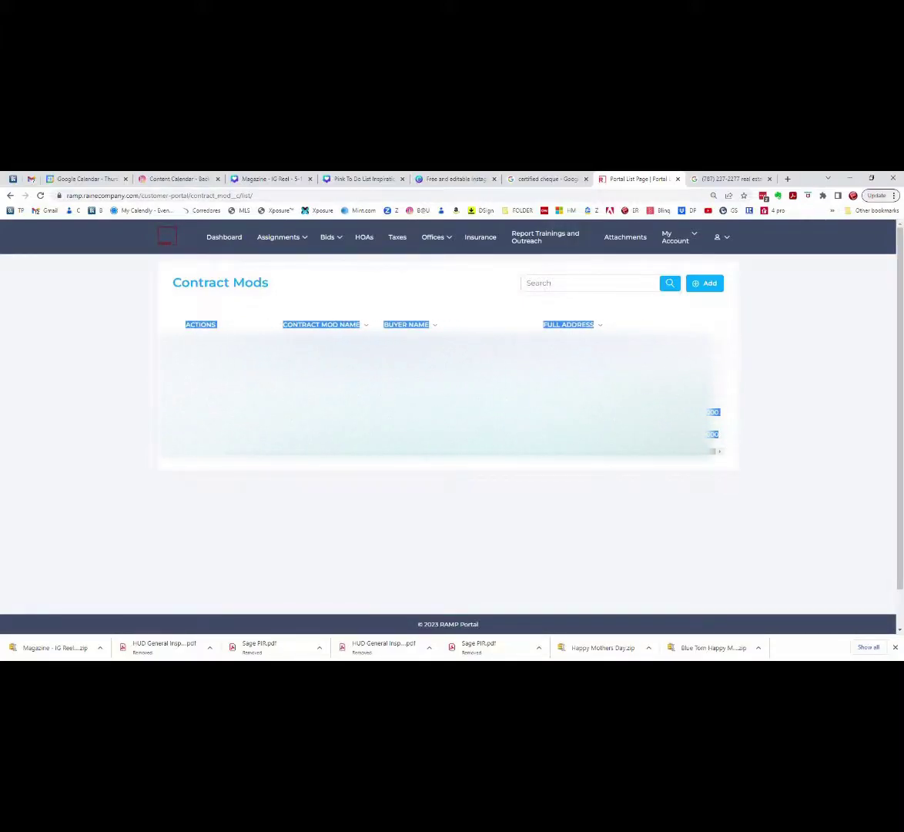
left_click(273, 288)
left_click_drag(275, 286, 174, 286)
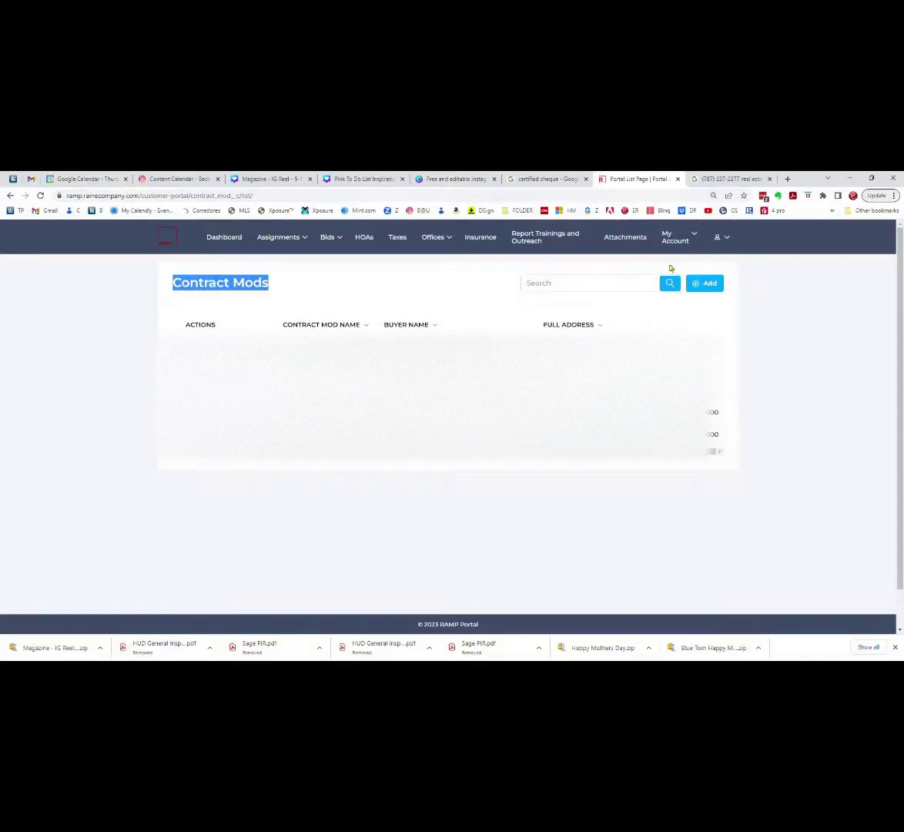
left_click(713, 302)
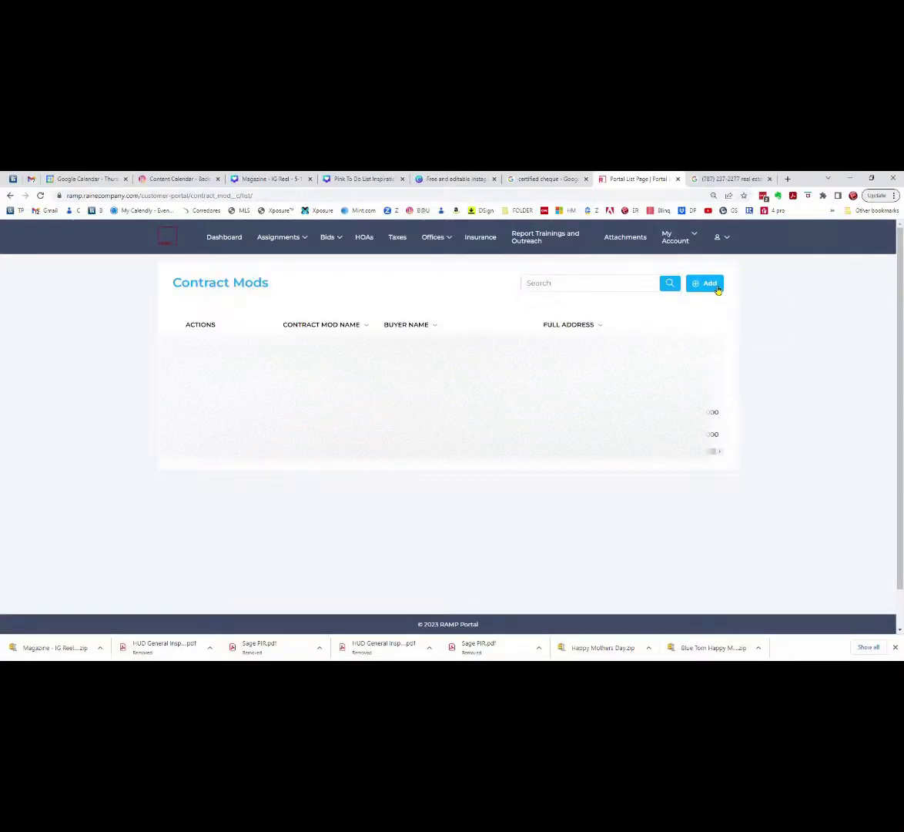
left_click(709, 283)
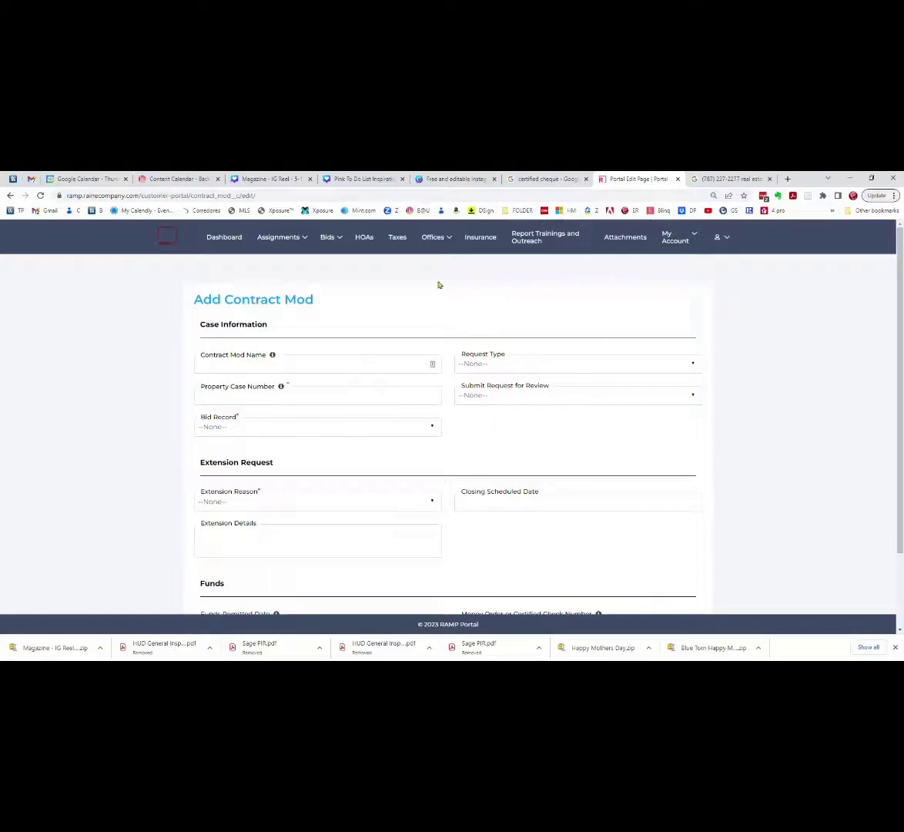
Enter "501-..." as the Contract Mod Name and Property Case Number, and choose the property's bid record.
left_click(215, 370)
type("501-1")
left_click(210, 400)
type("501-1")
left_click_drag(238, 416, 203, 419)
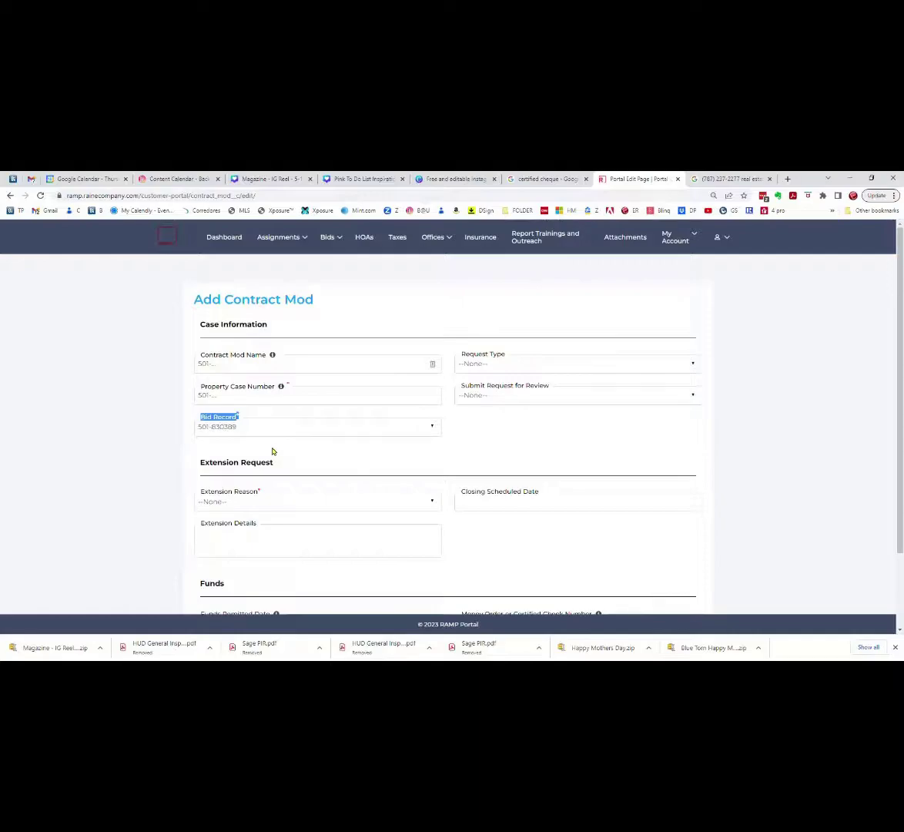
Set the Request Type to Extension and the Extension Reason to E (Lender Delay).
left_click(462, 357)
left_click_drag(463, 357, 501, 359)
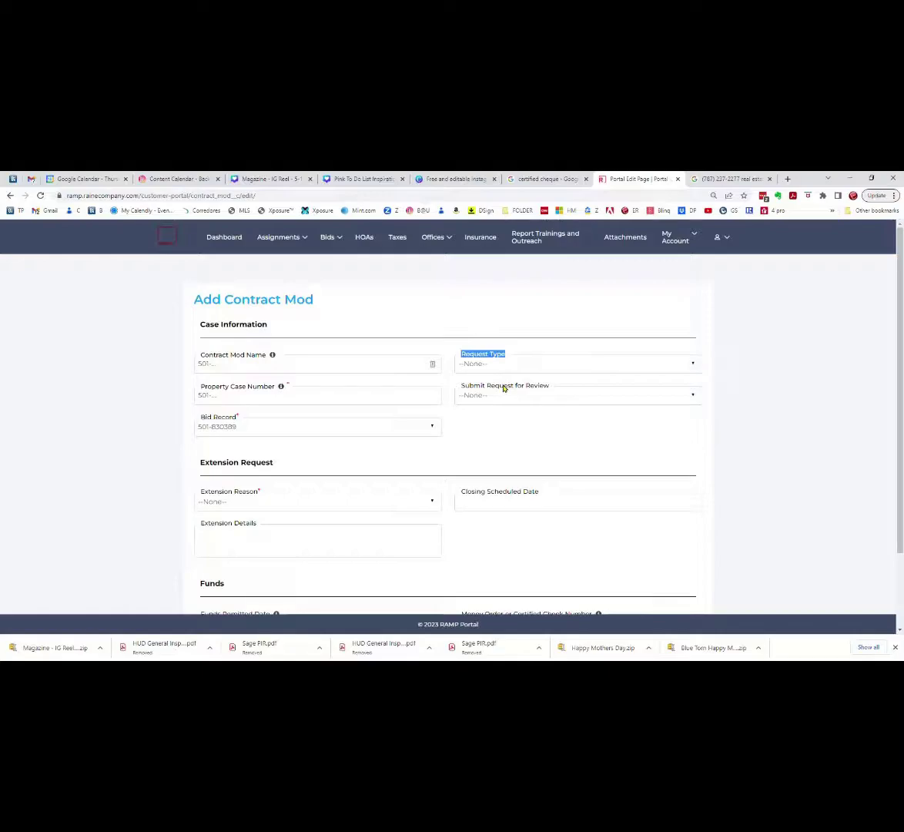
key("Down")
left_click_drag(278, 465, 201, 466)
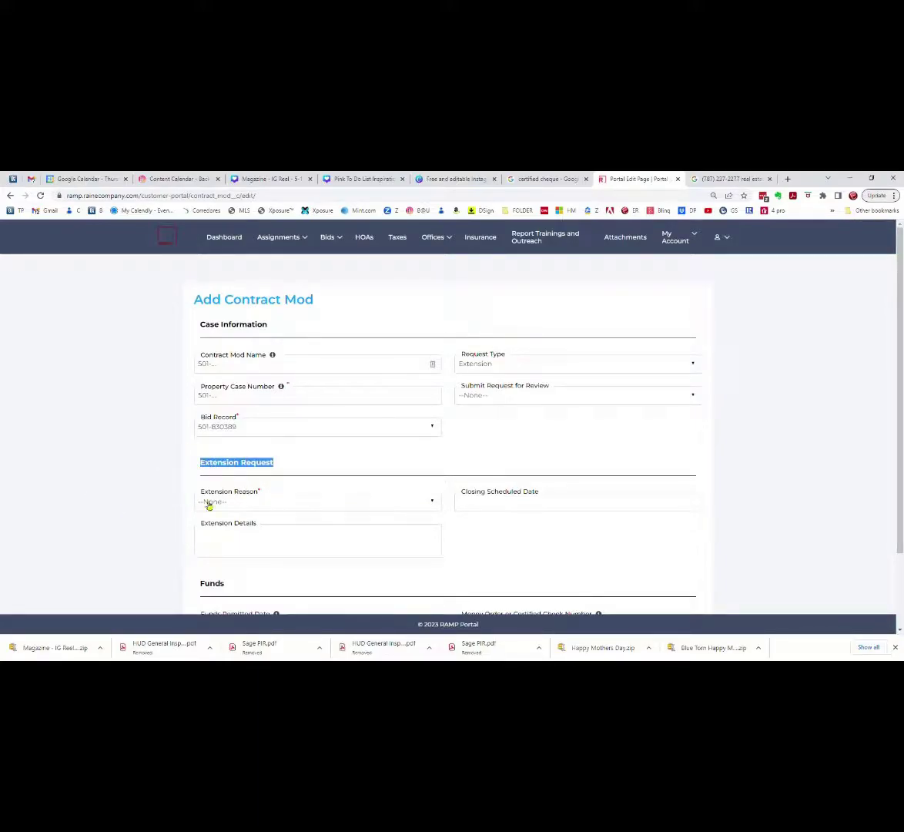
left_click_drag(265, 498, 198, 497)
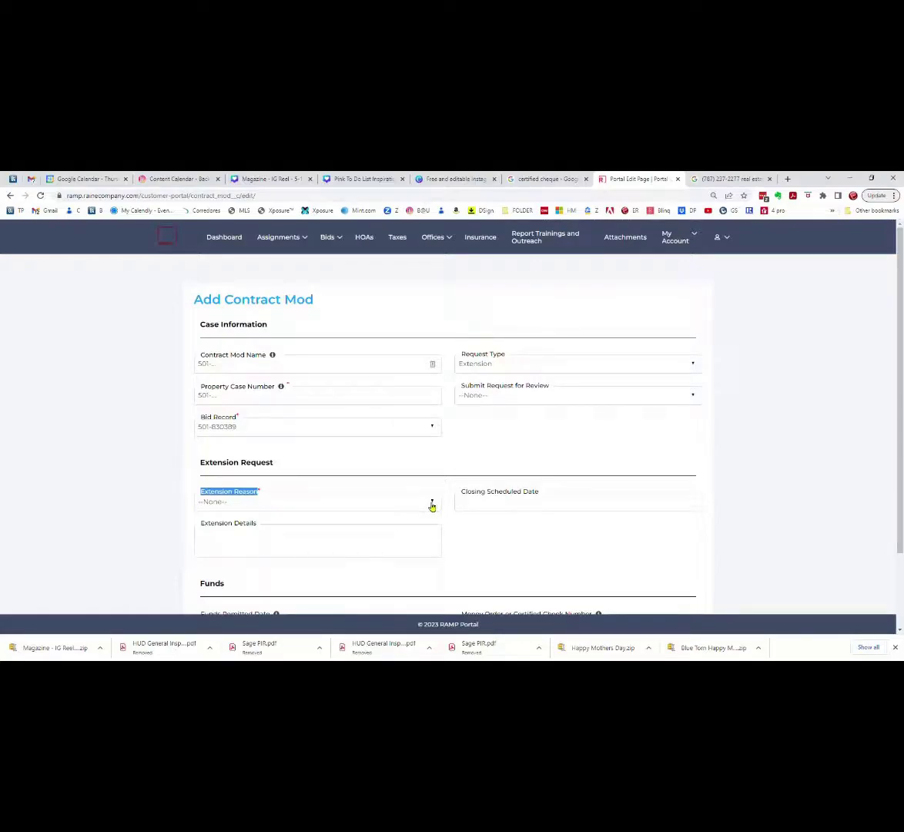
key("e")
Fill in the Extension Details with "Lender stated that the appraisal took longer than usual.".
left_click_drag(257, 525, 201, 533)
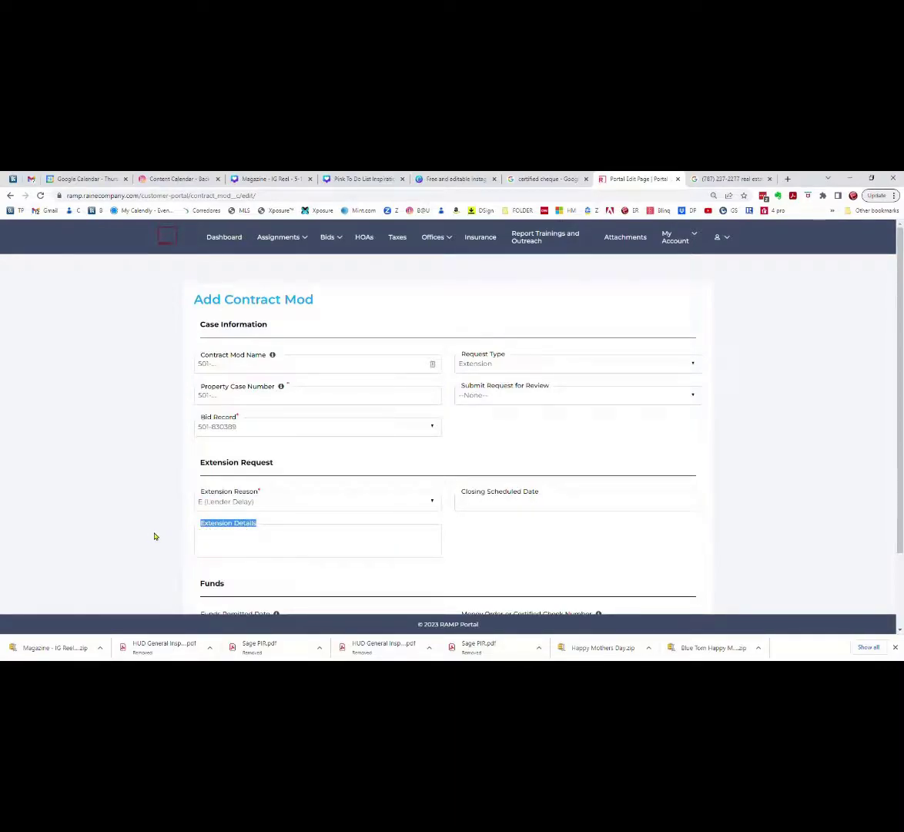
left_click(209, 548)
type("Lender stated")
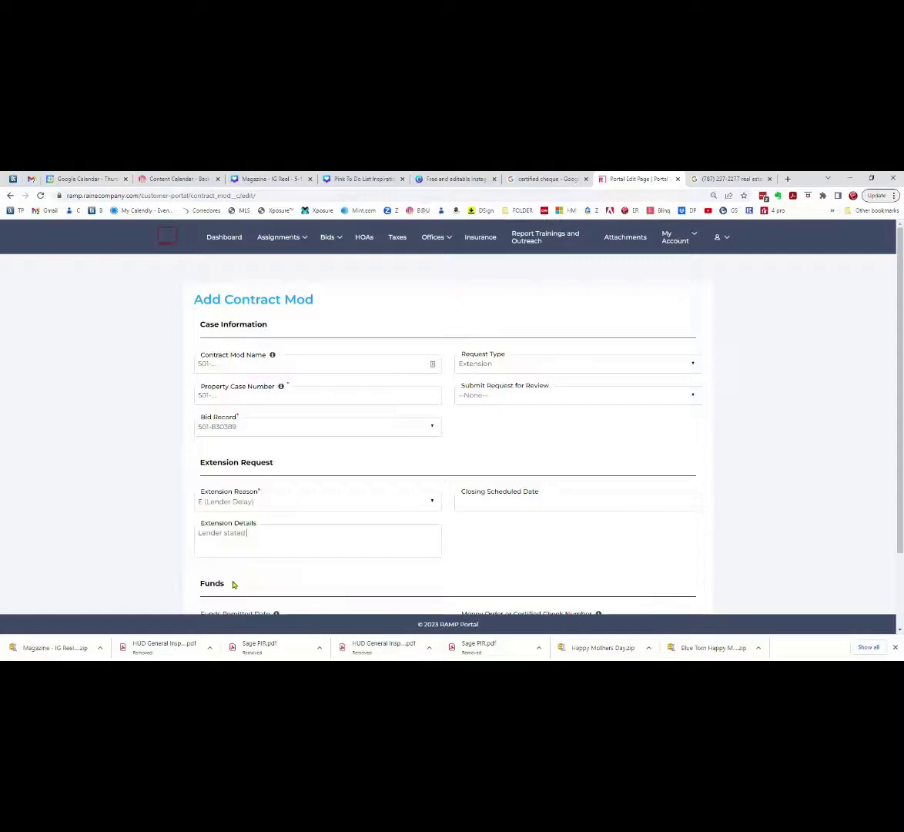
type(" that the appraisal took longer than")
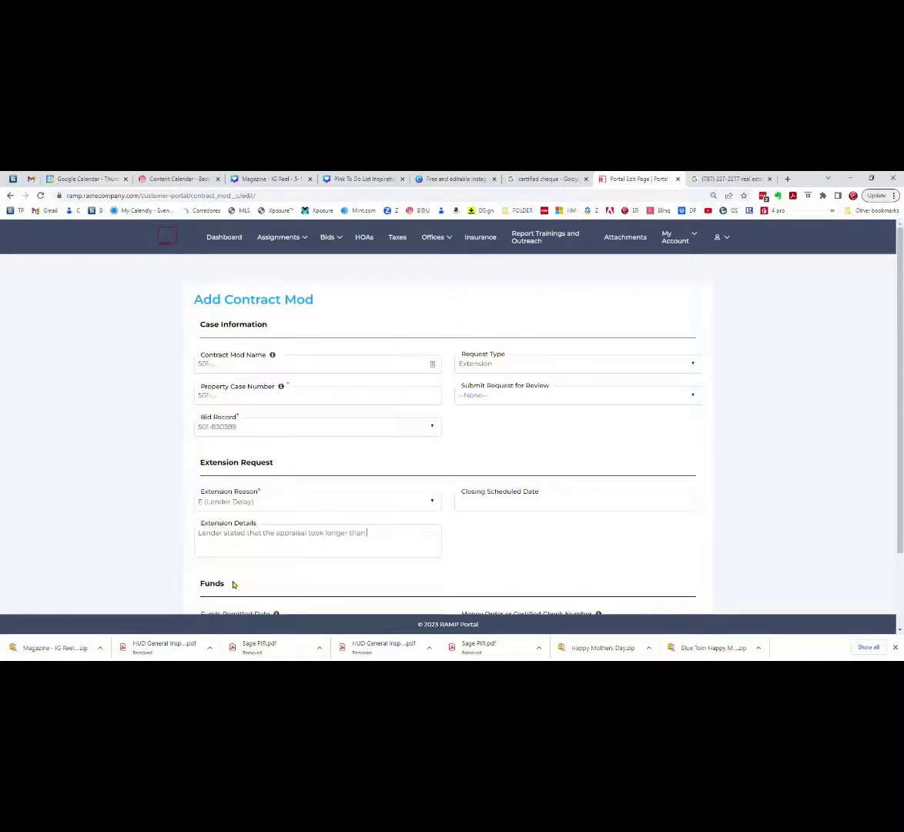
type(" unsual.")
key("Left")
key("Left")
key("Left")
key("Left")
key("Left")
key("BackSpace")
Set the Closing Scheduled Date to 2023/06/02.
left_click_drag(539, 494, 462, 499)
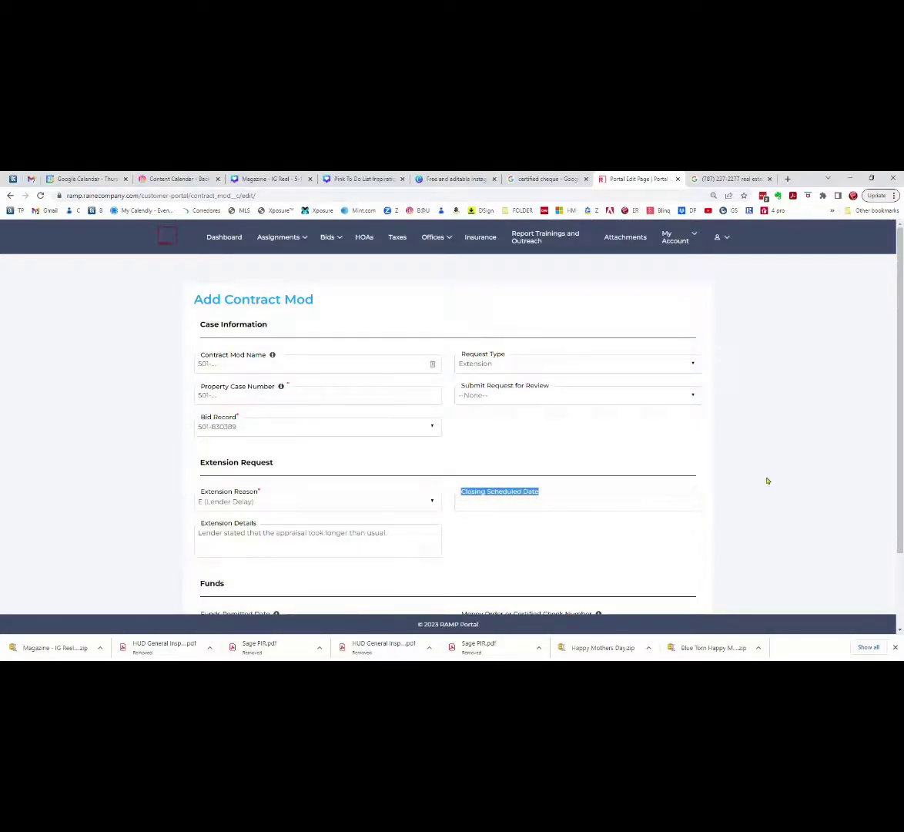
scroll(824, 458, "down", 3)
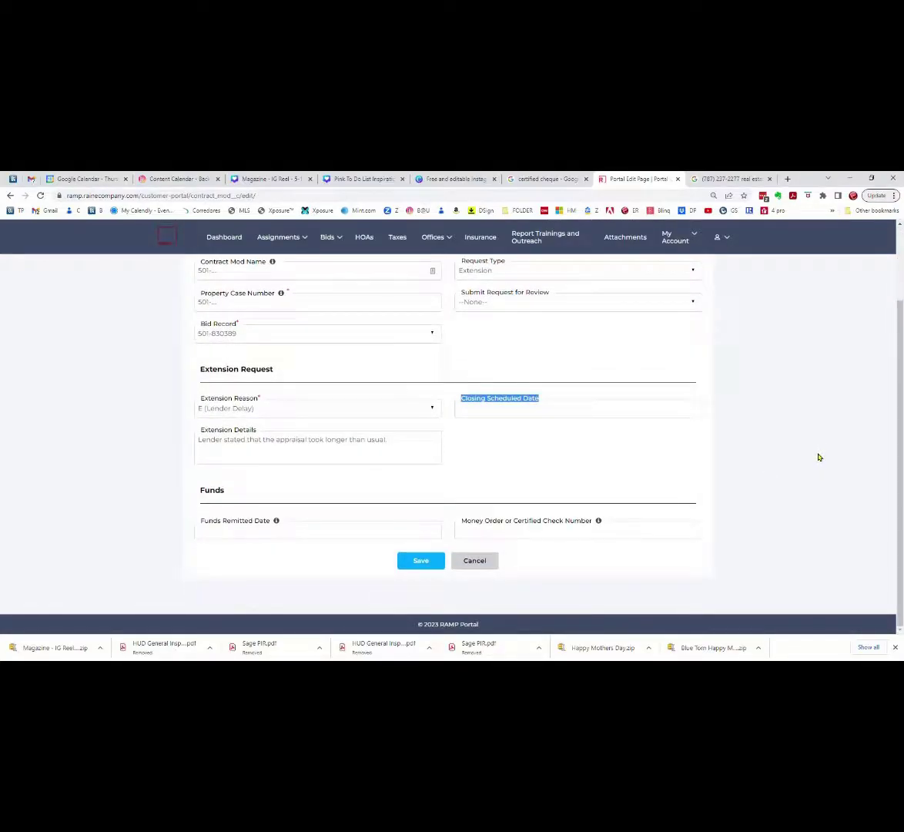
left_click(505, 413)
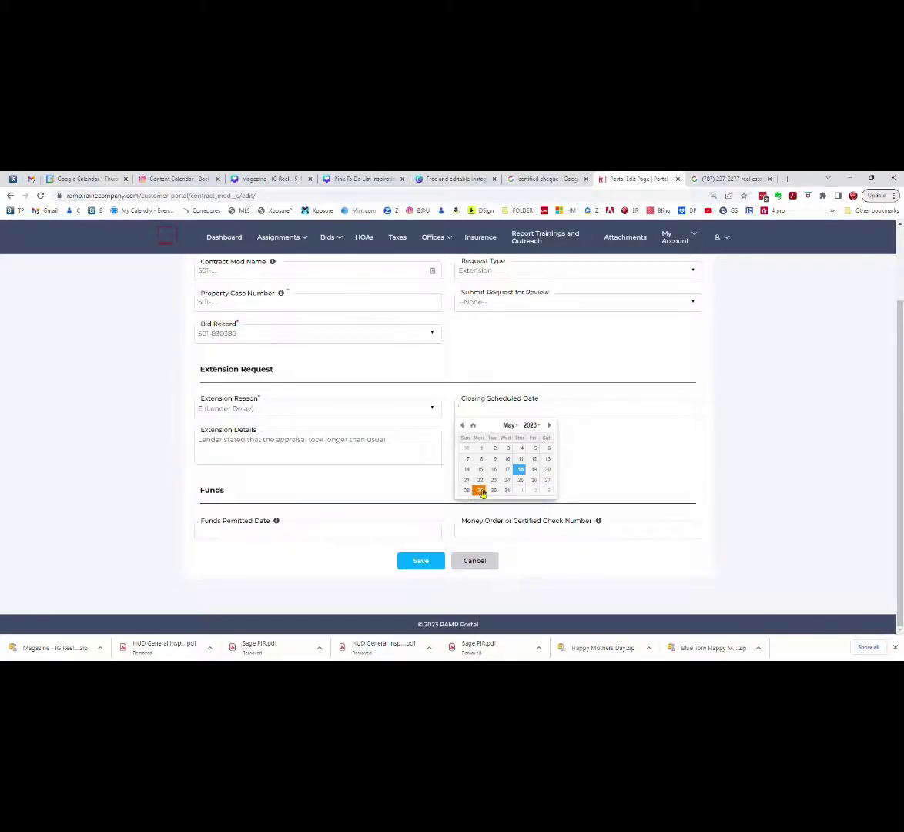
left_click(533, 491)
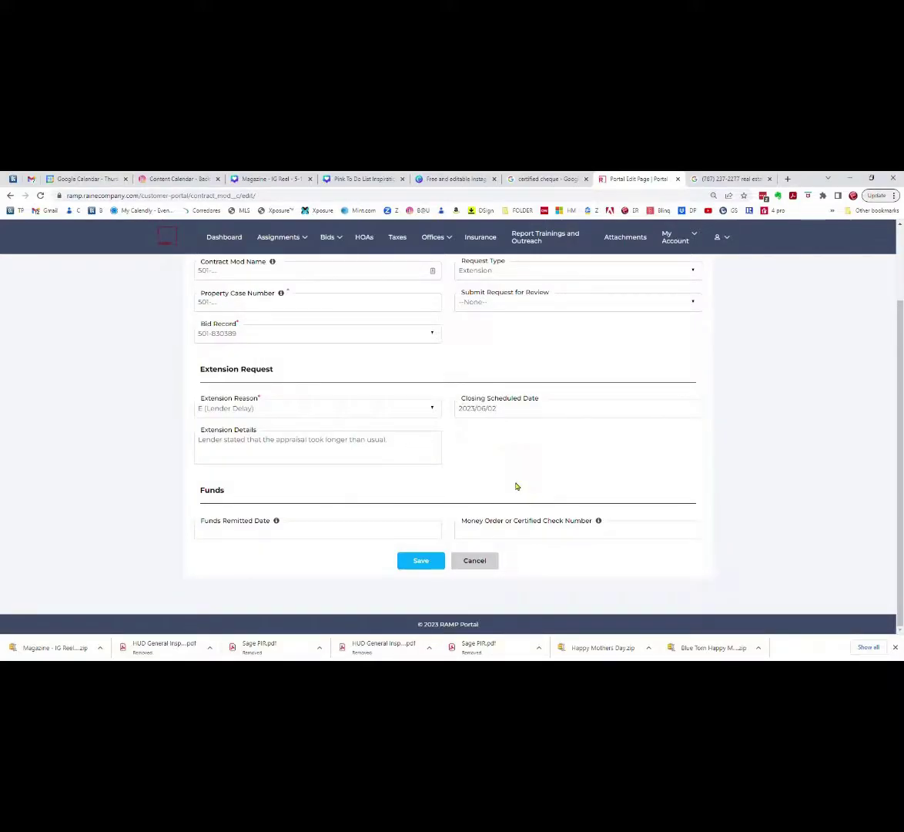
Set the Funds Remitted Date to 2023/05/17 and enter the money order or certified check number.
left_click(228, 537)
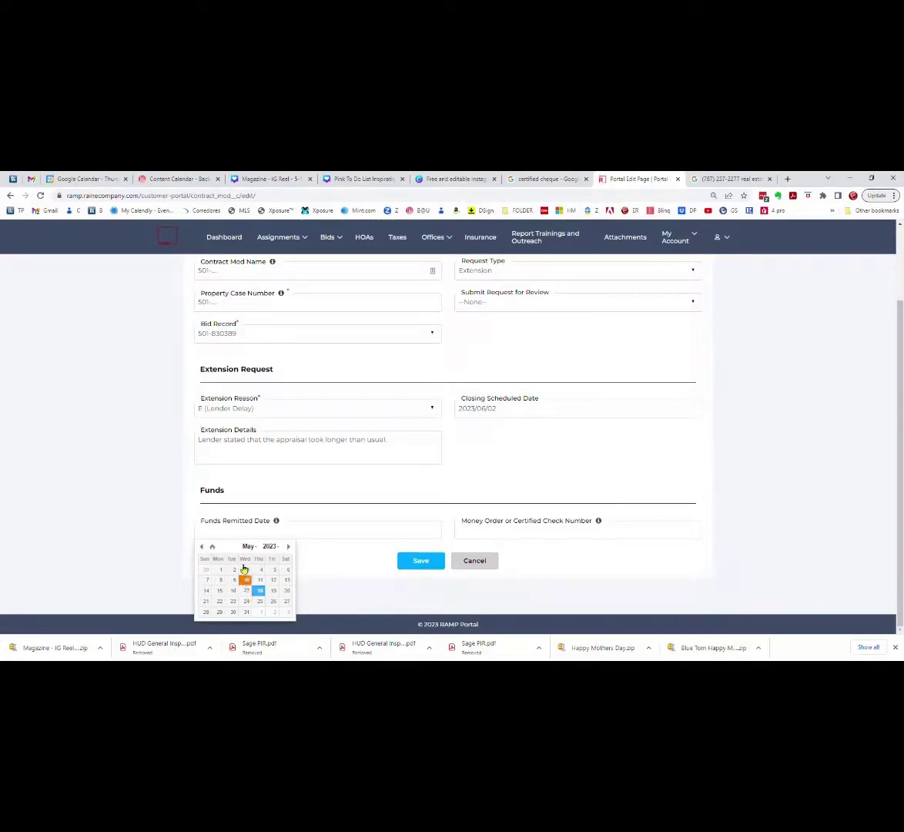
left_click_drag(197, 525, 269, 536)
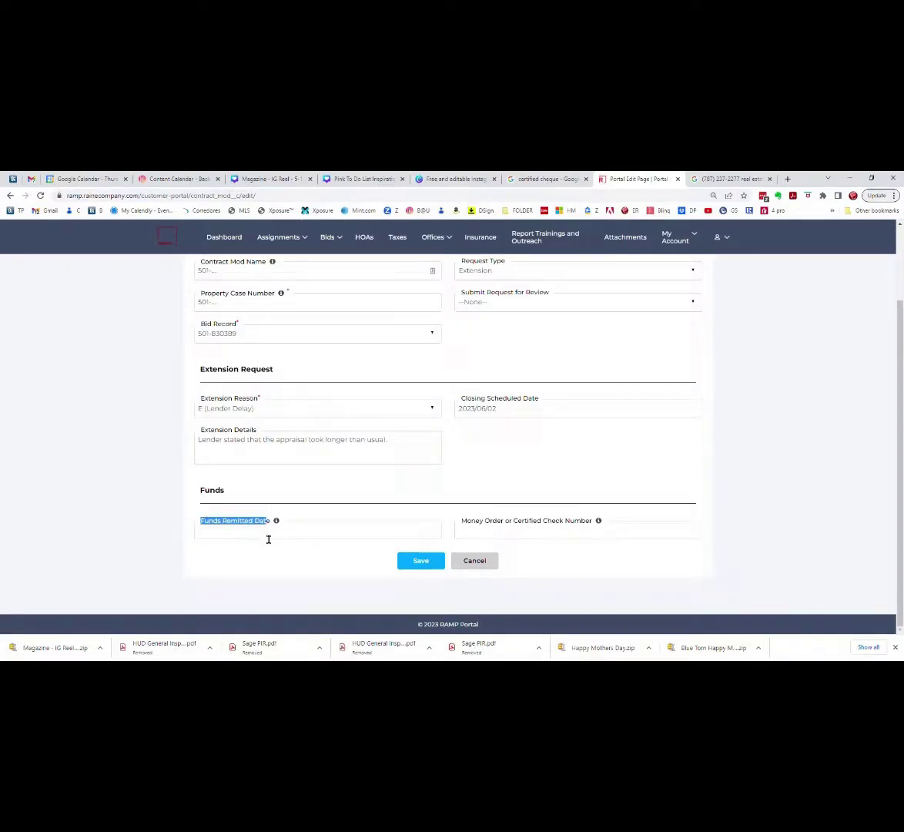
left_click(270, 538)
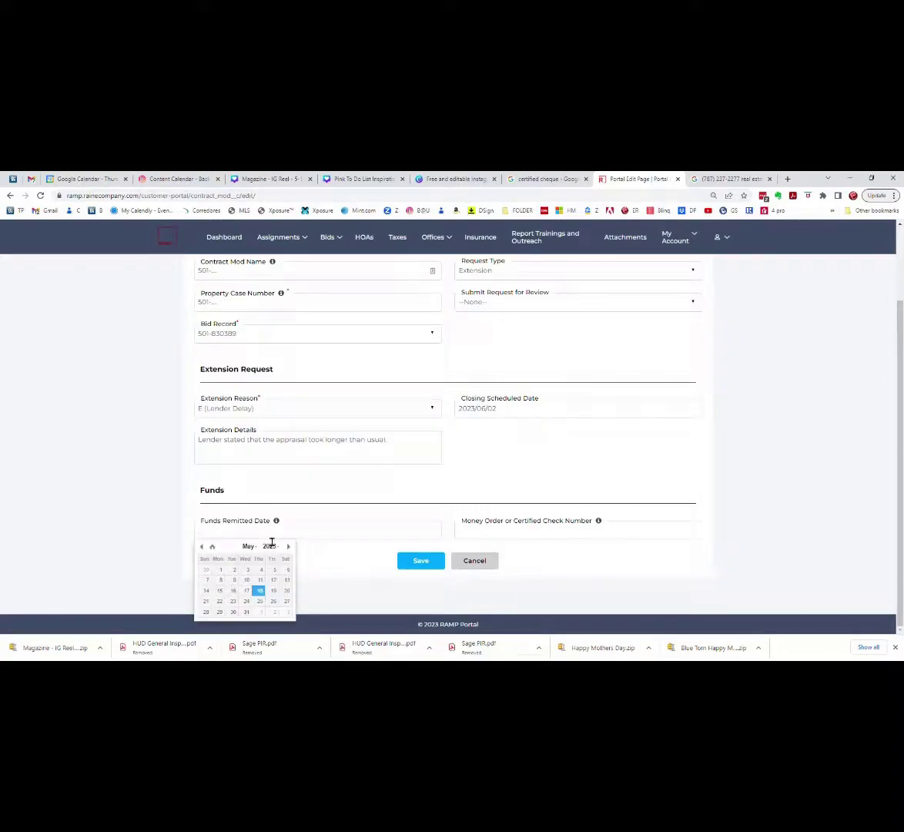
left_click(247, 591)
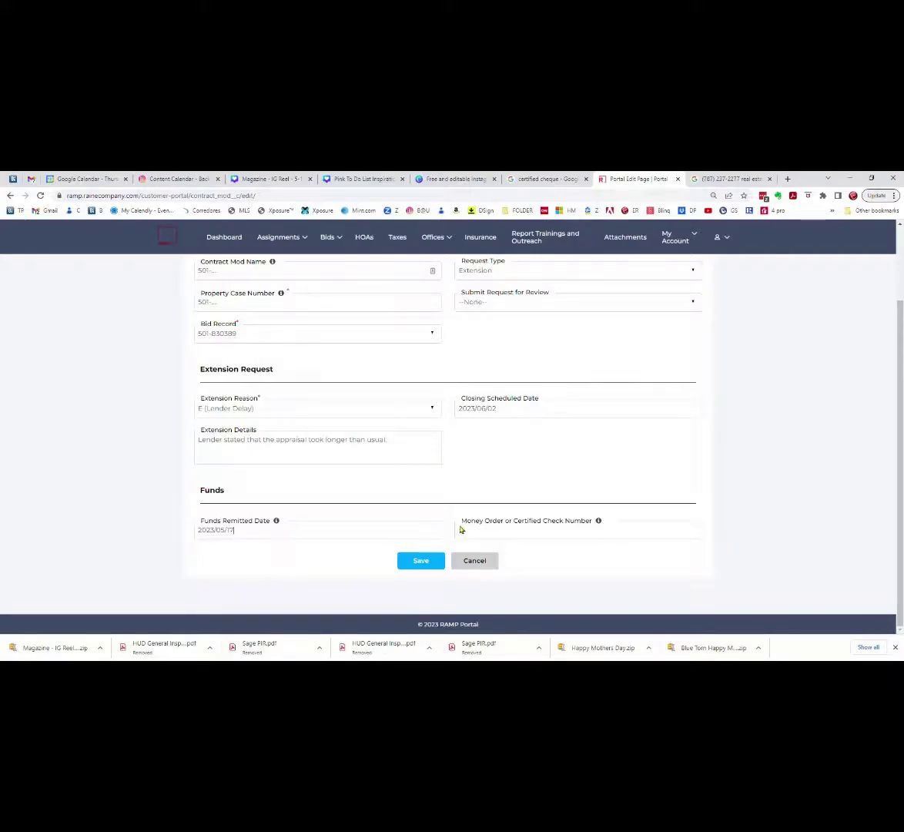
left_click_drag(461, 521, 597, 522)
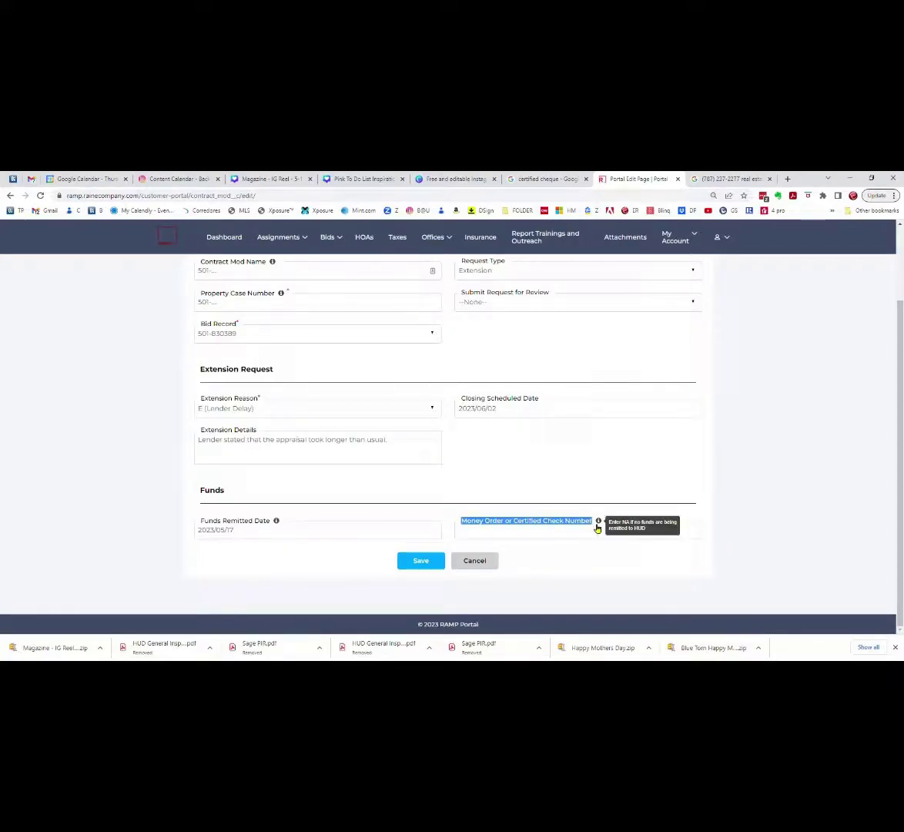
left_click(475, 540)
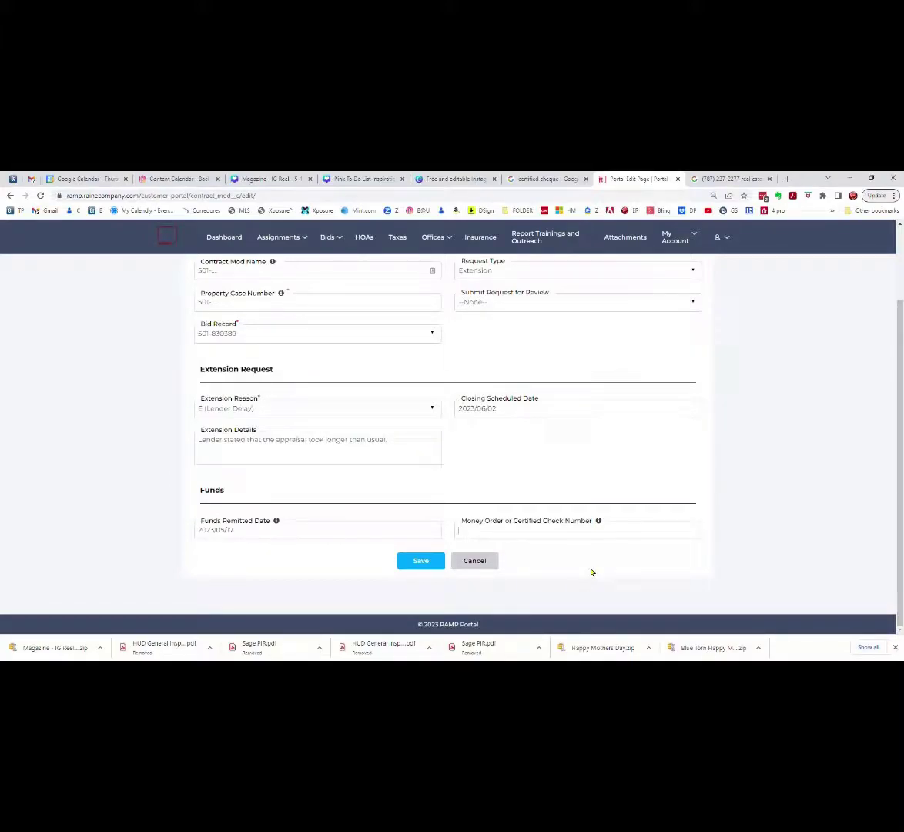
type("123-456-789")
Open the first case in the Bids list and review its selling agent, buyer and closing agent details.
scroll(381, 440, "up", 2)
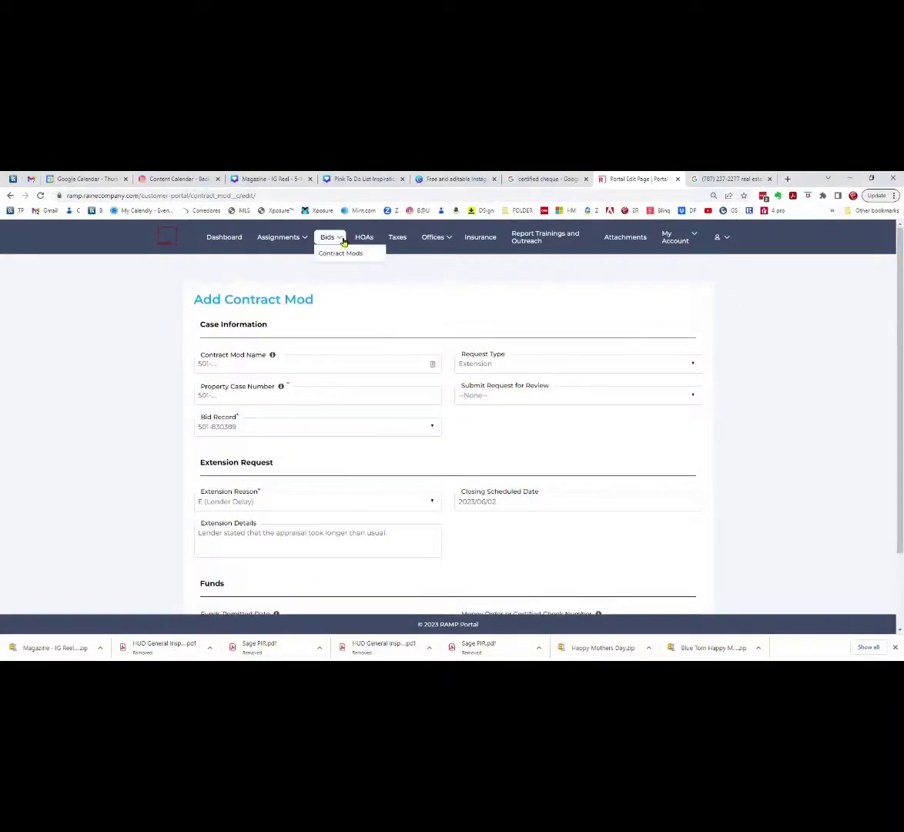
left_click(329, 239)
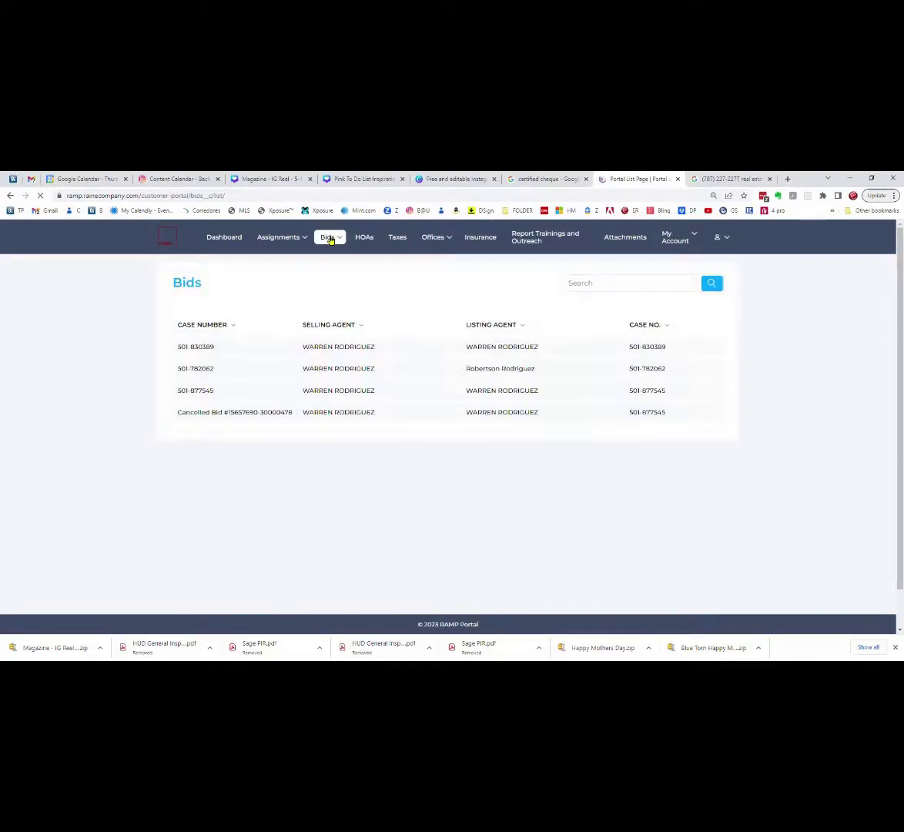
left_click_drag(174, 351, 747, 349)
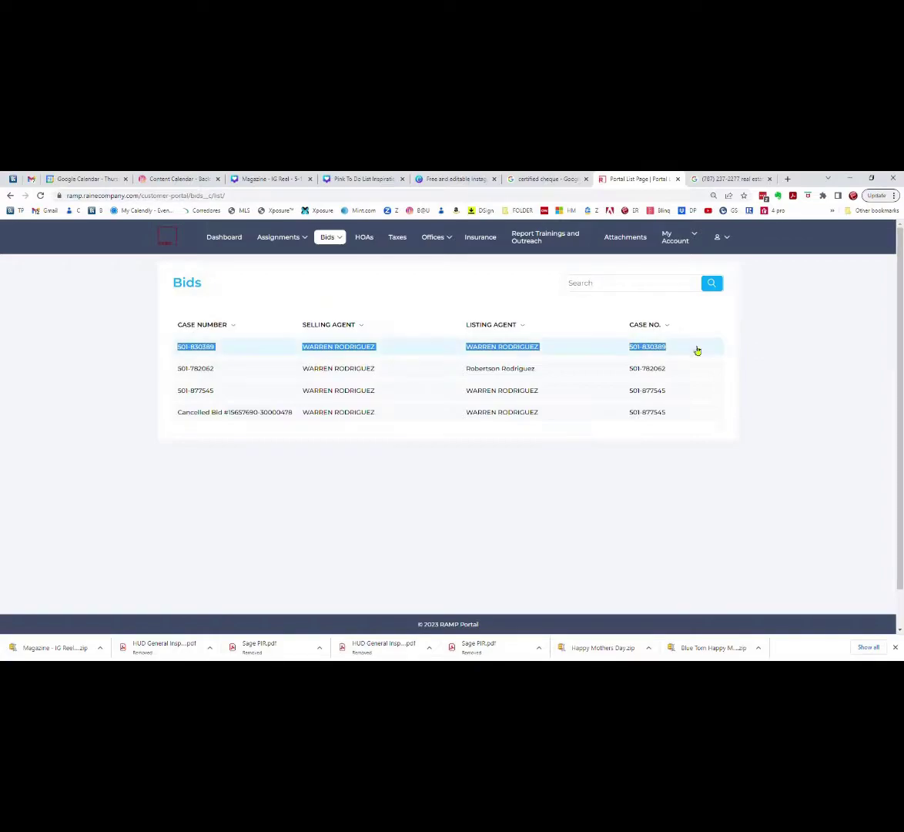
left_click(265, 350)
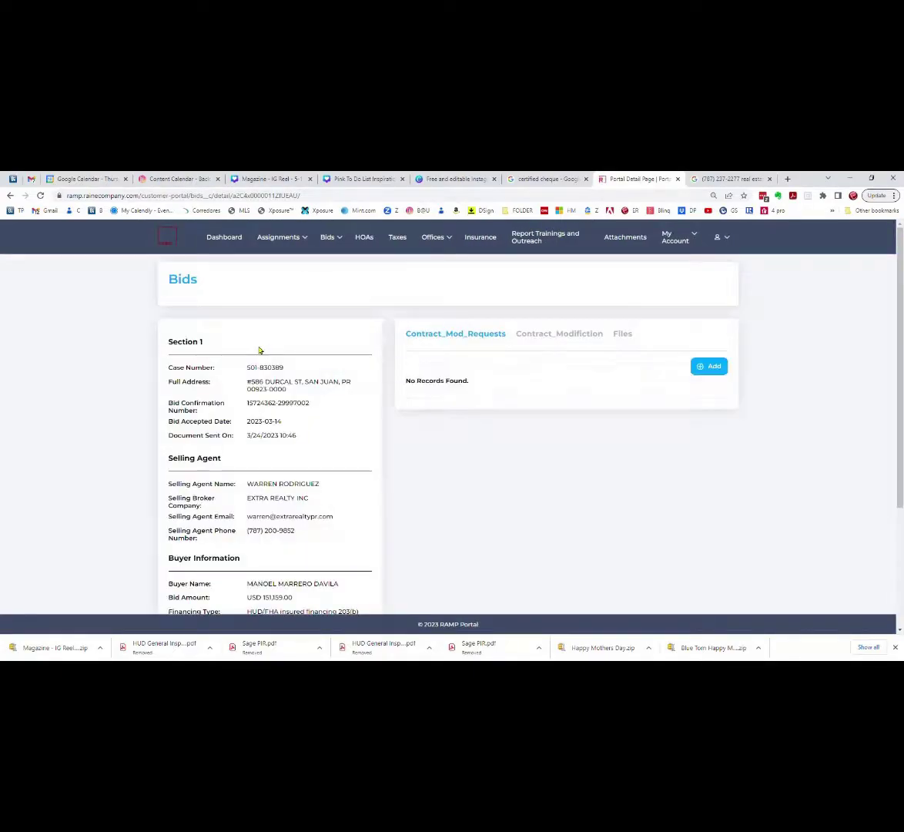
scroll(115, 374, "down", 2)
scroll(120, 376, "down", 2)
scroll(120, 375, "up", 3)
left_click_drag(168, 368, 368, 535)
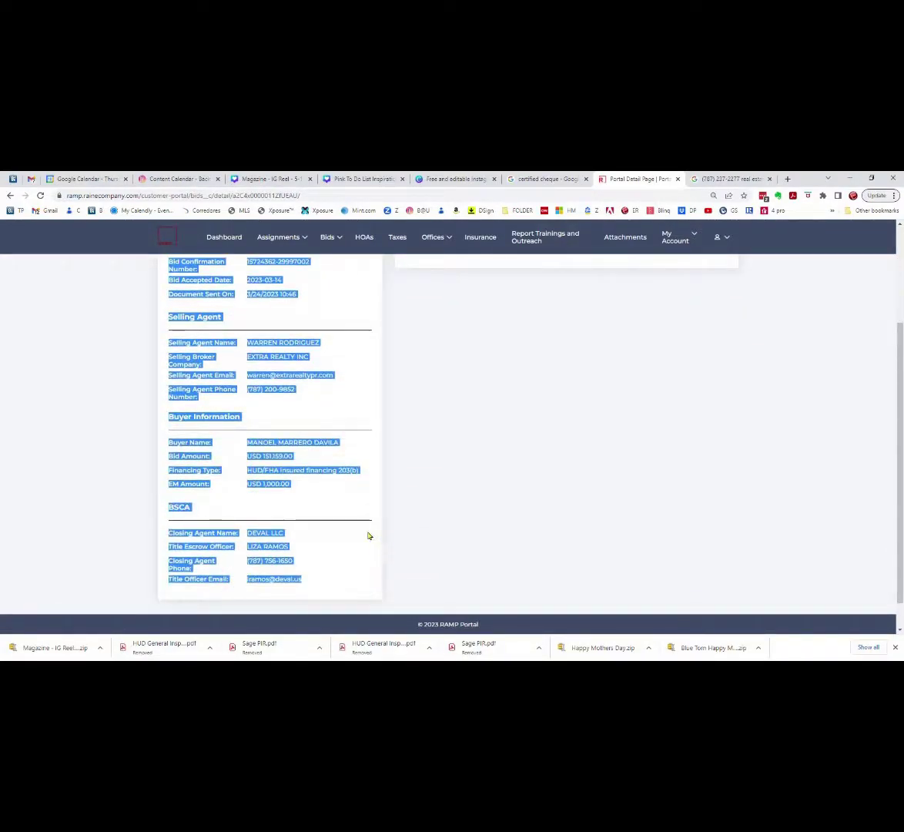
scroll(369, 535, "up", 3)
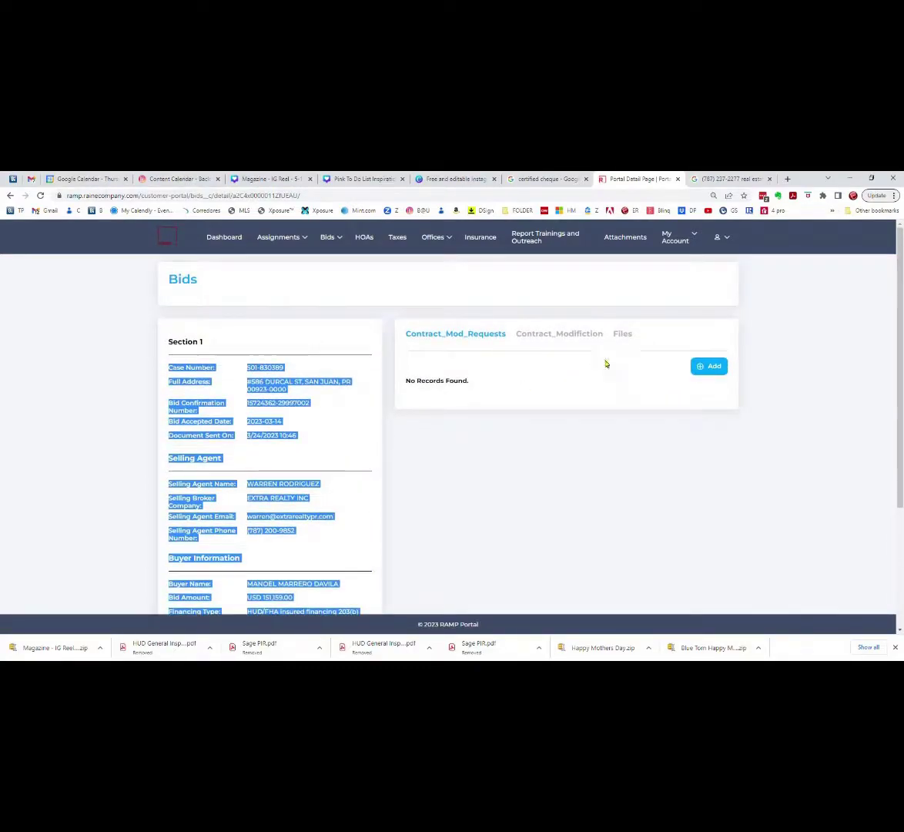
Go to the bid's Files section and begin a new attachment.
left_click(660, 335)
double_click(623, 341)
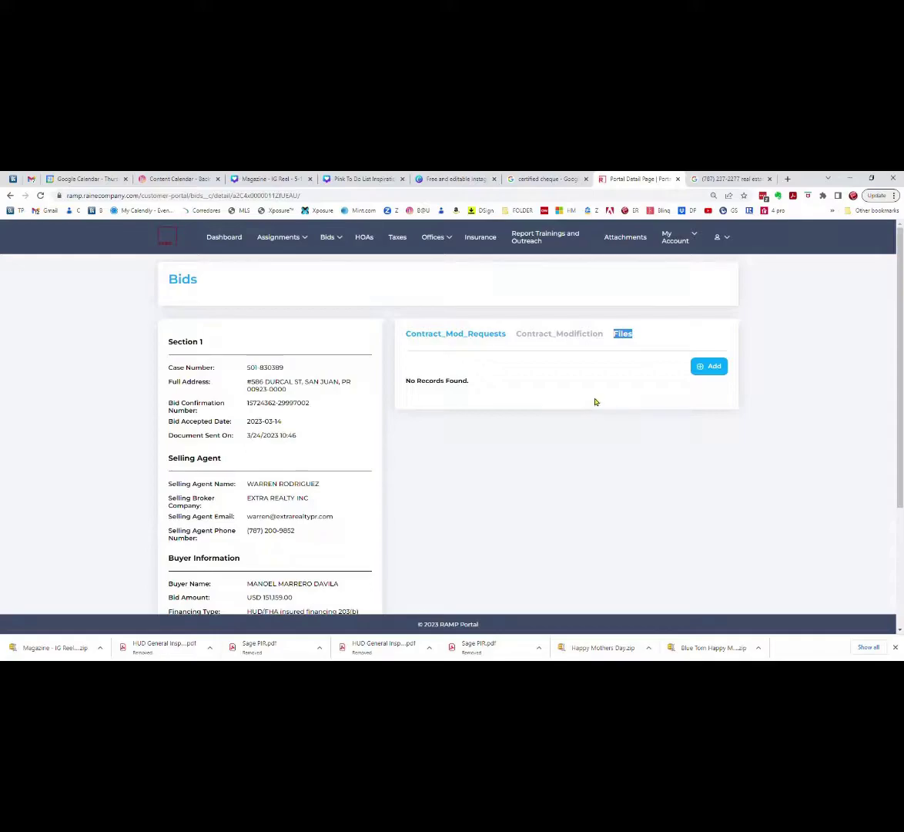
left_click(595, 402)
left_click(622, 335)
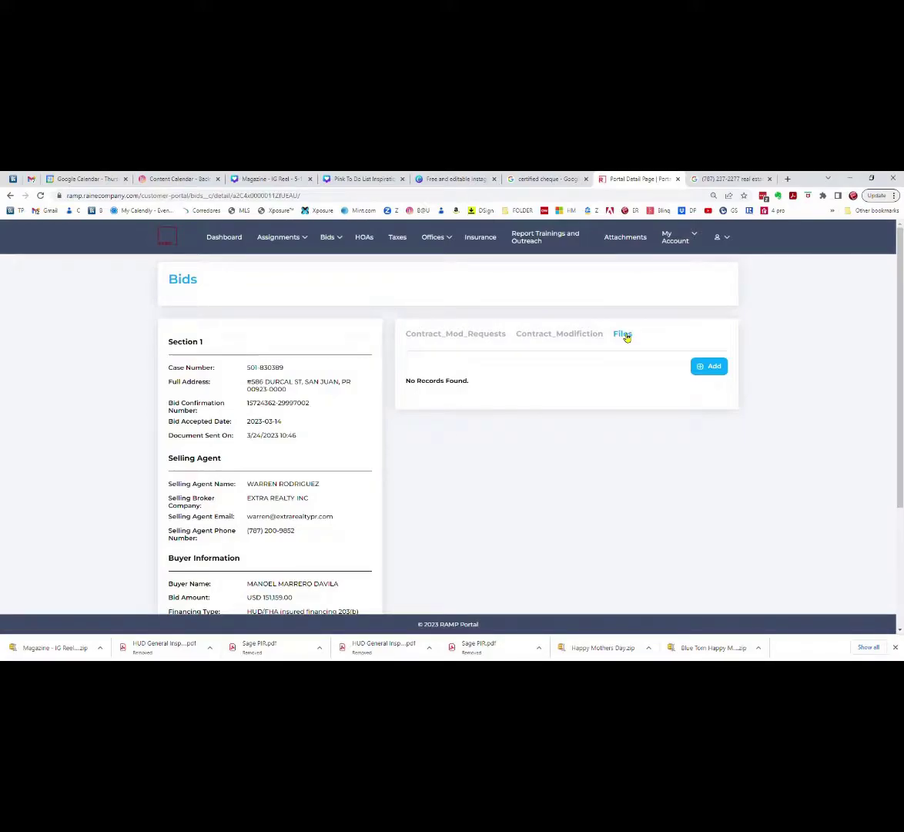
left_click(714, 368)
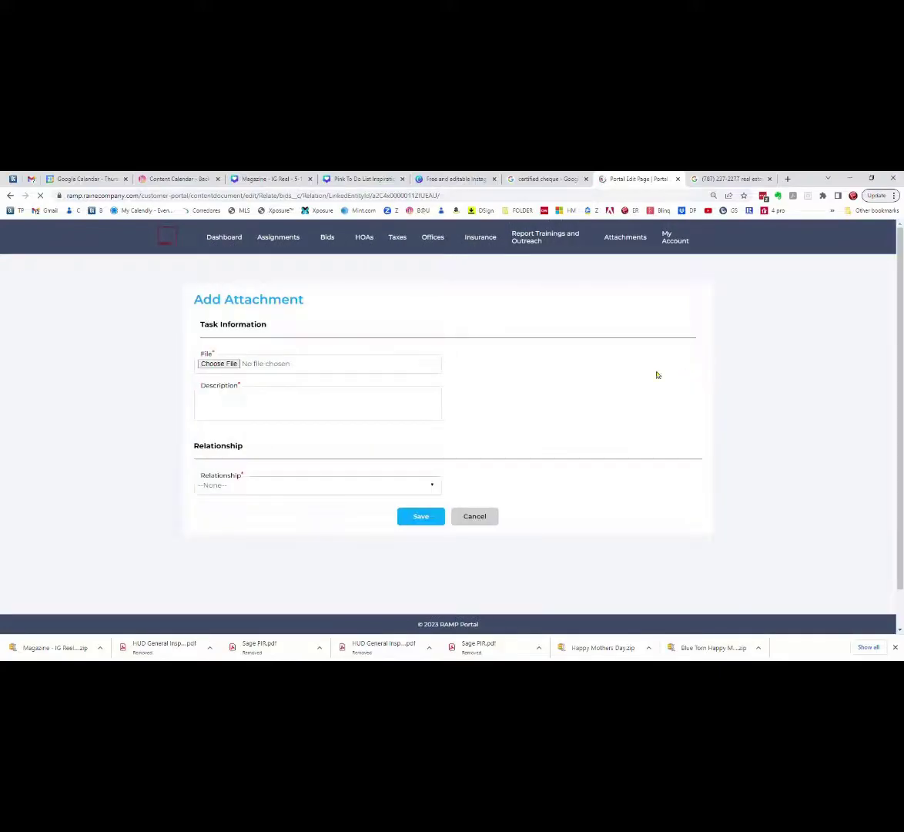
Describe the attachment as "Attached:" with numbered lines "Lender's letter.", "Copy of the fee for the amount of $375.00." and "Evidence that the funds were mailed out.".
left_click(227, 408)
type("Attached:")
key("Return")
type("1. Lender's letter")
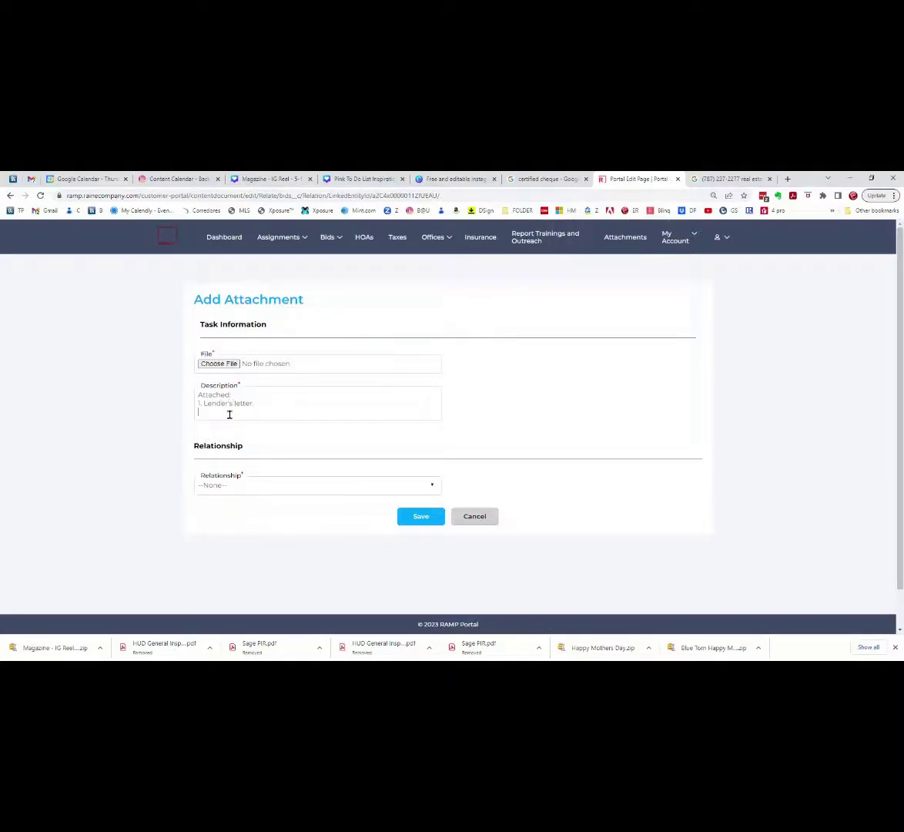
type(".")
key("Return")
type("2. C")
type("amount of $375.00")
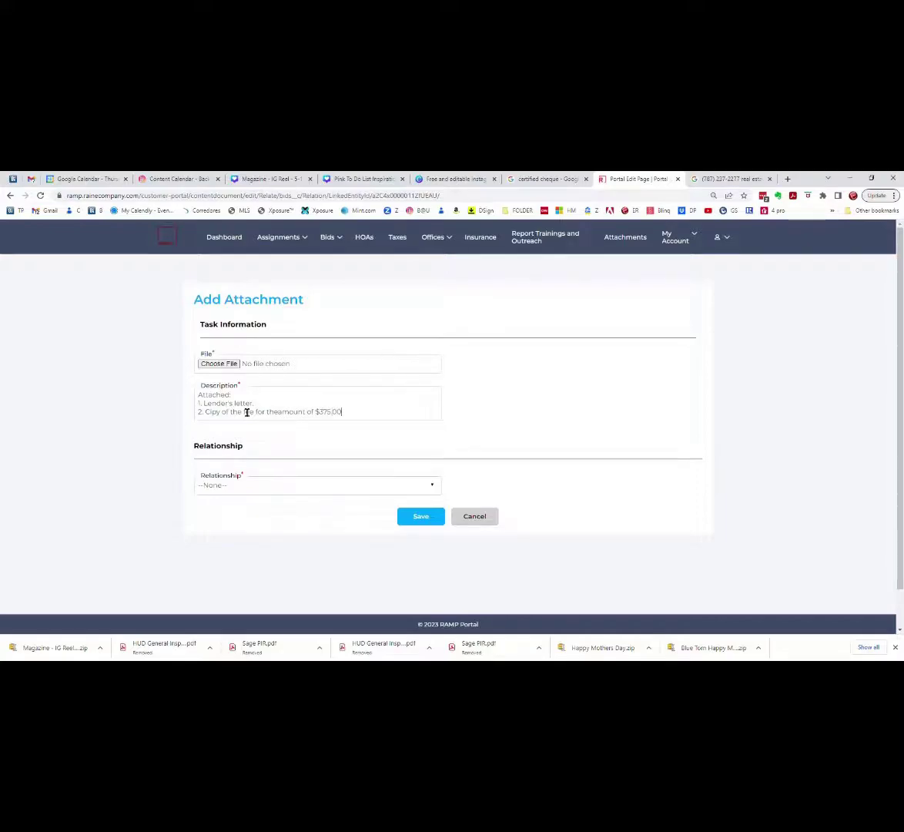
key("Return")
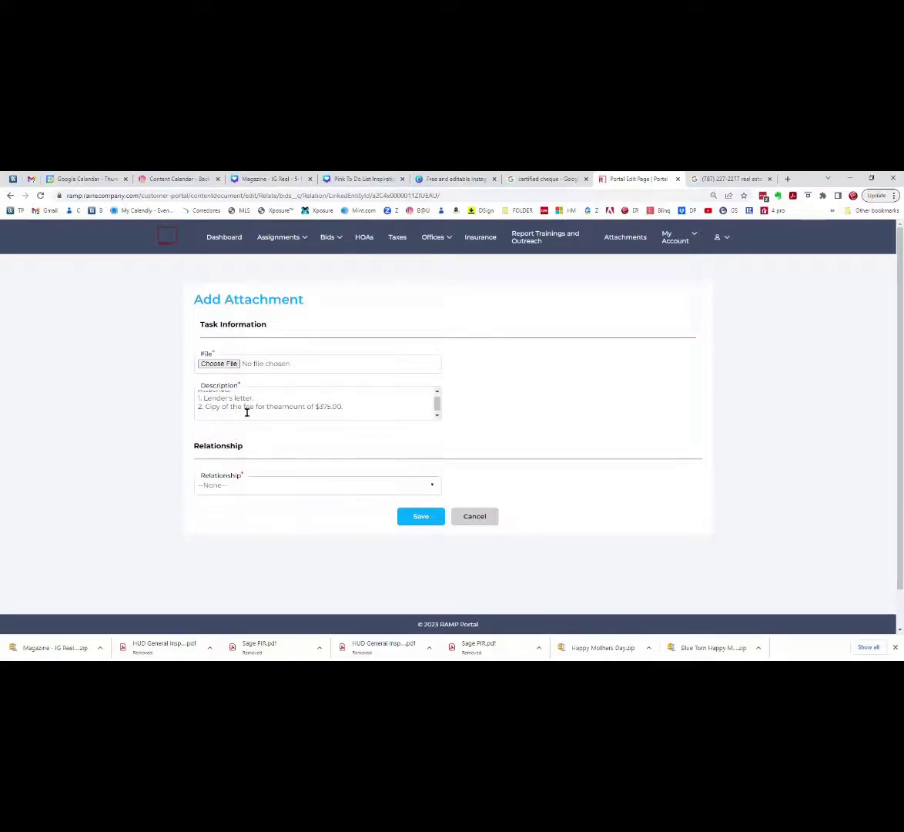
type("3. Evidence that the funds were mailed out.")
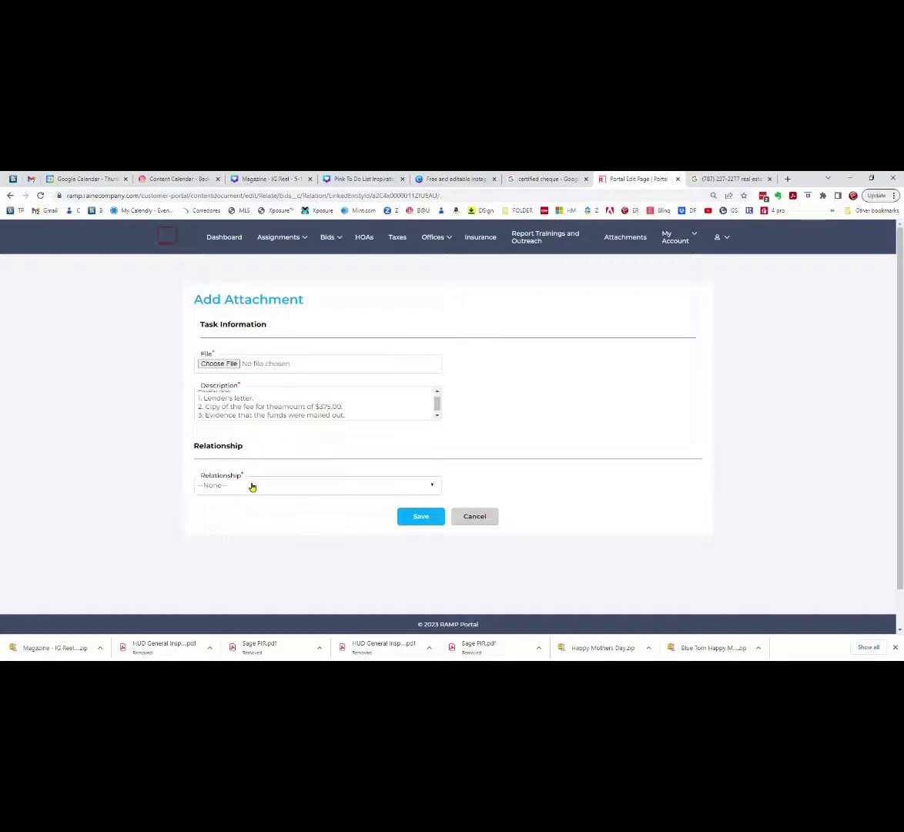
Set the attachment's relationship to Contract Mod and relate it to the first listed Extension 1 case.
left_click_drag(245, 477, 202, 484)
left_click(147, 478)
scroll(147, 479, "down", 1)
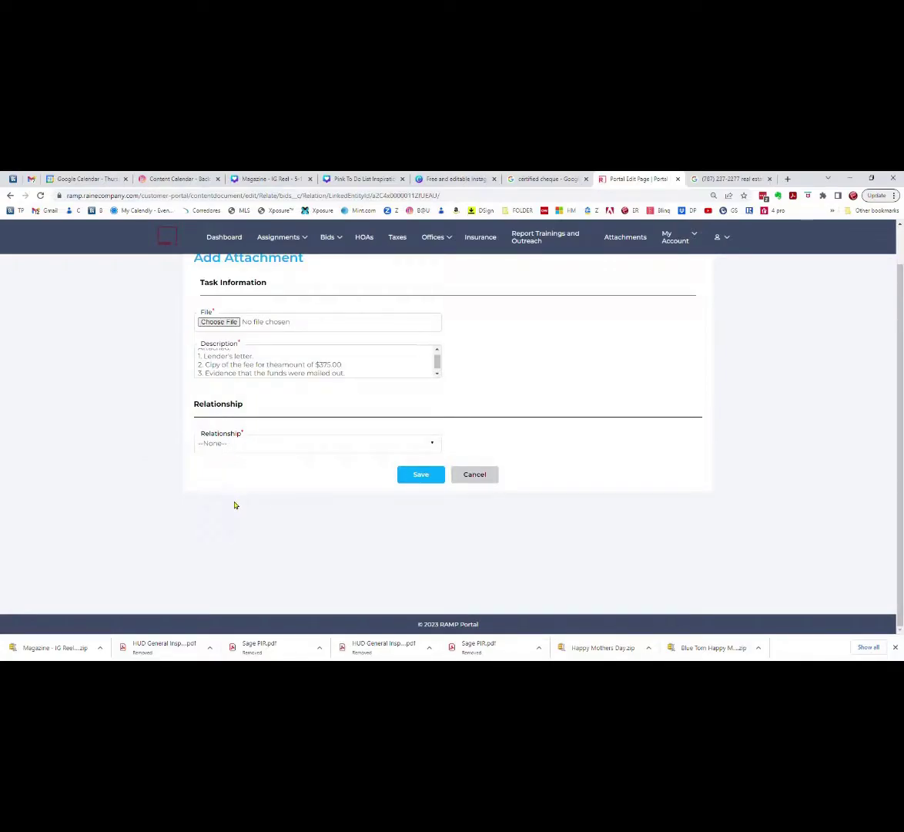
key("Down")
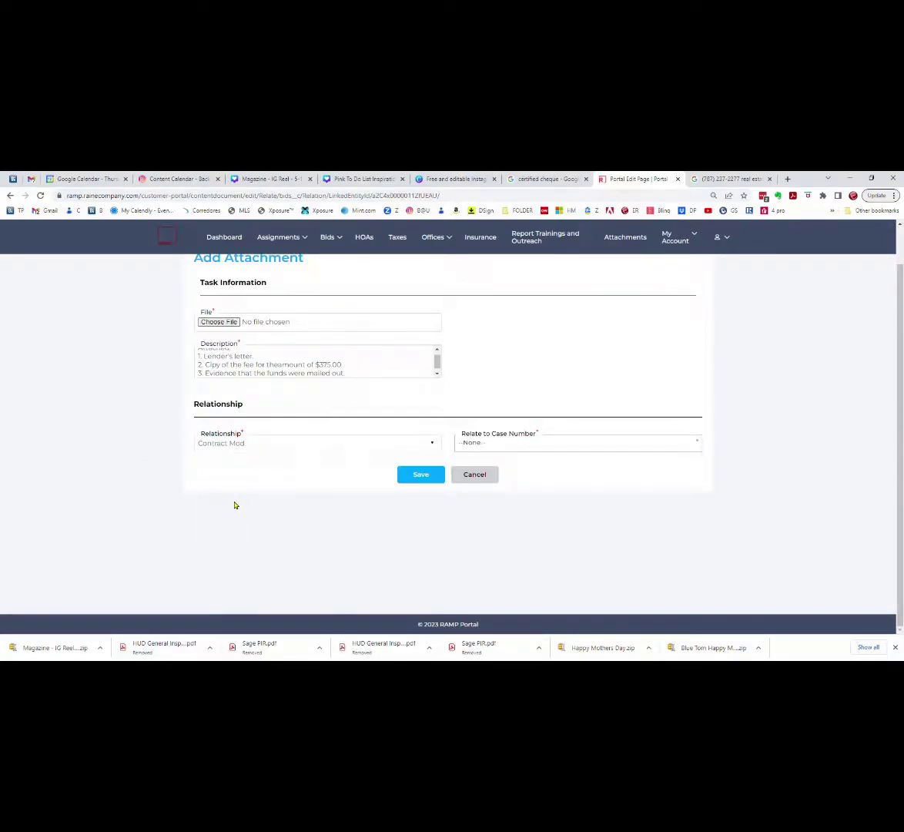
left_click_drag(462, 433, 536, 437)
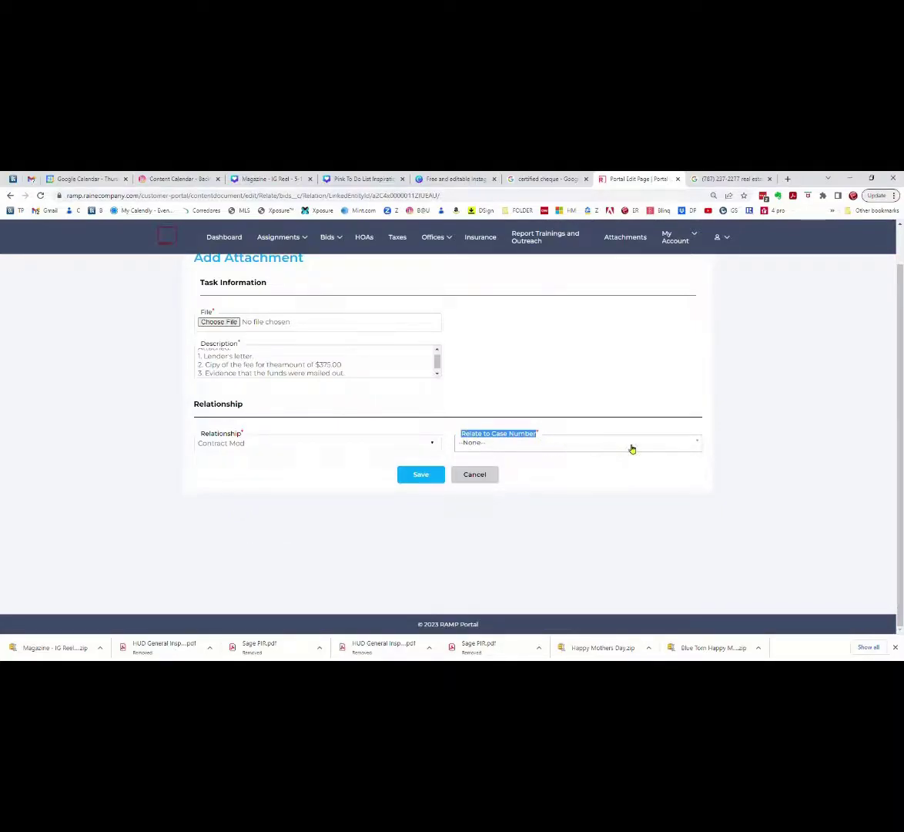
left_click(704, 445)
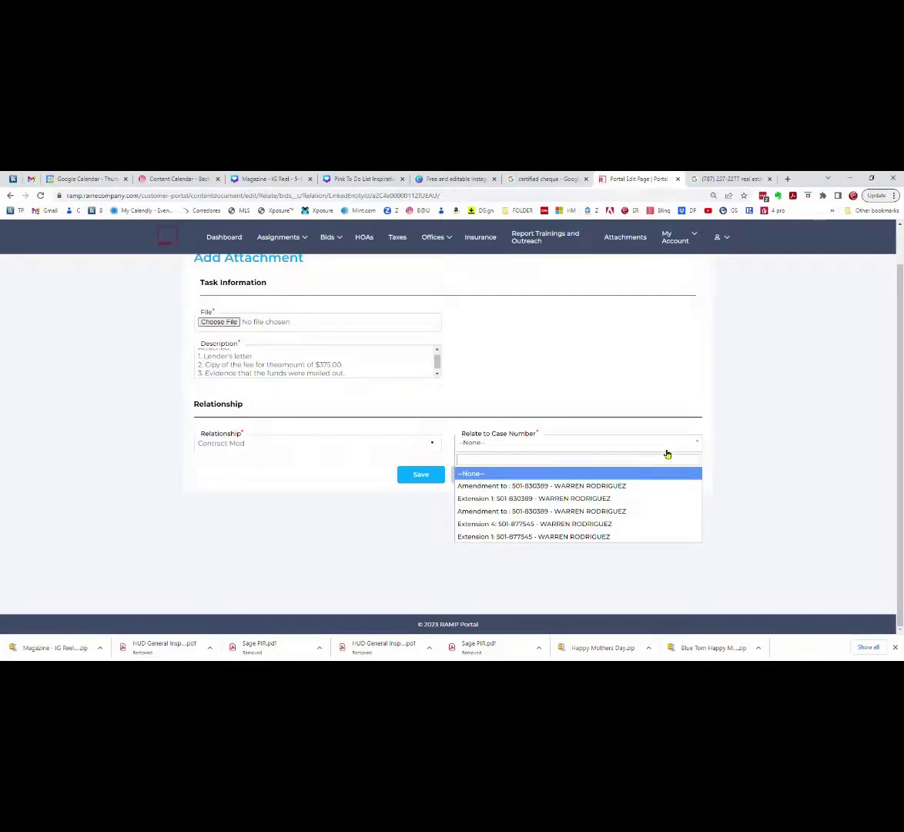
left_click(586, 498)
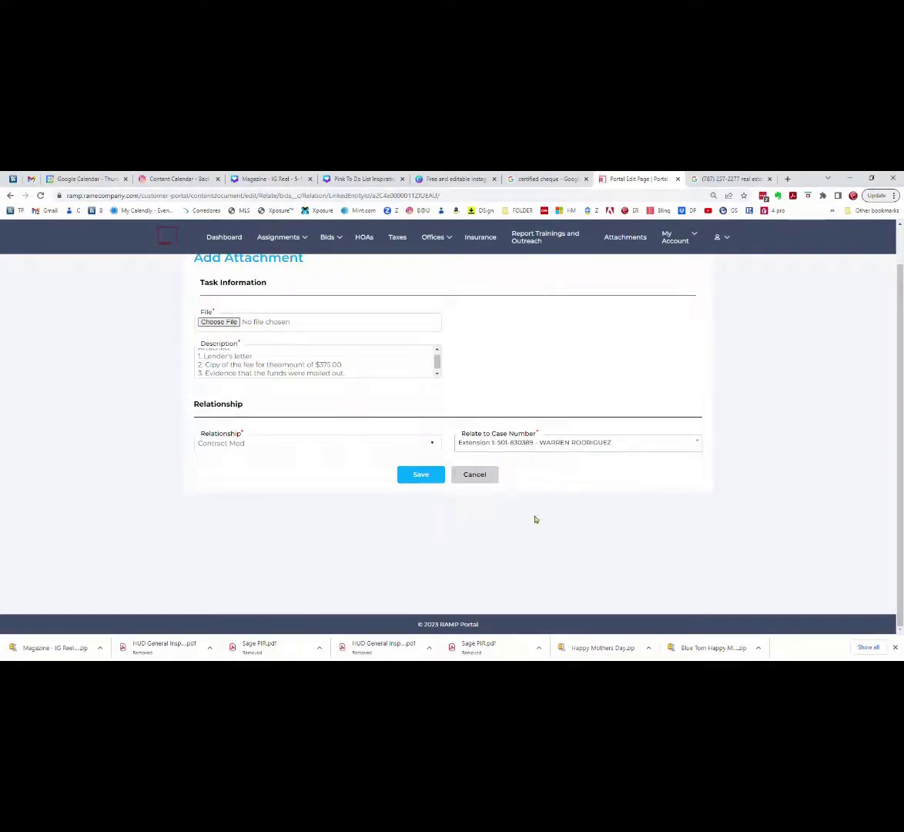
Cancel the new attachment and return to the portal dashboard.
double_click(203, 313)
left_click(475, 476)
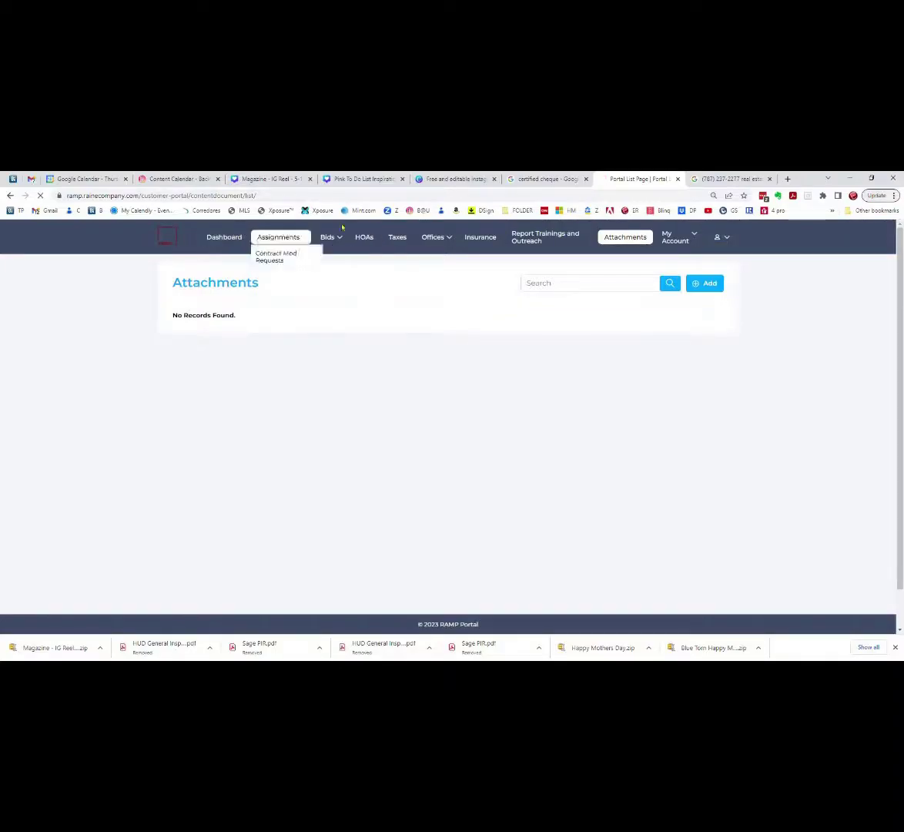
left_click(276, 250)
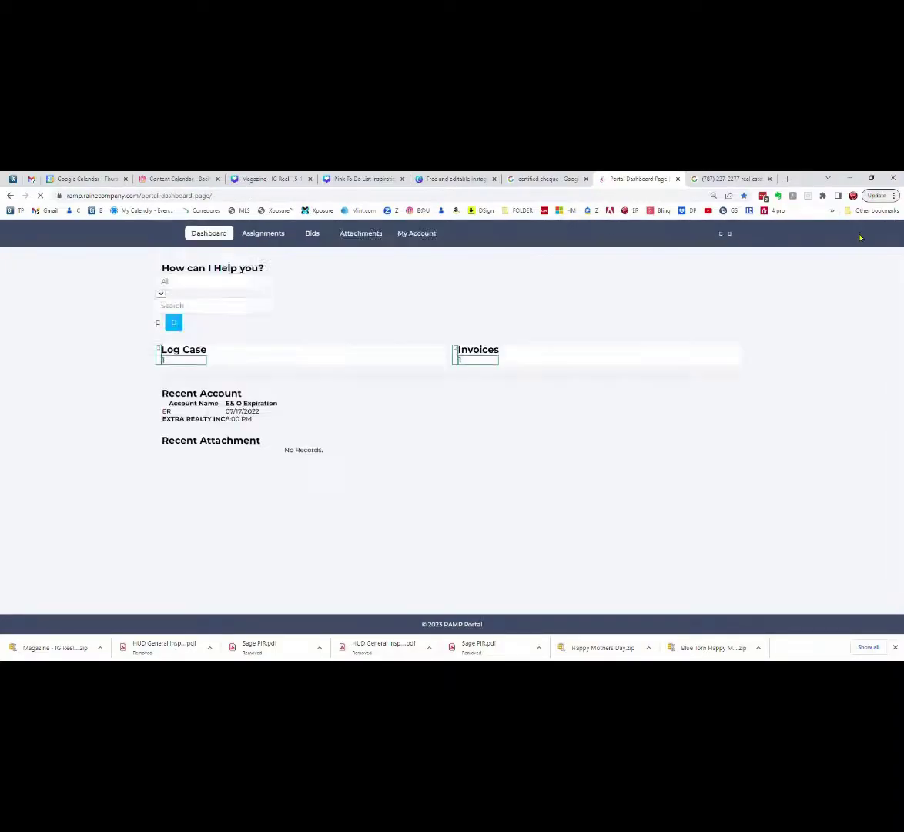